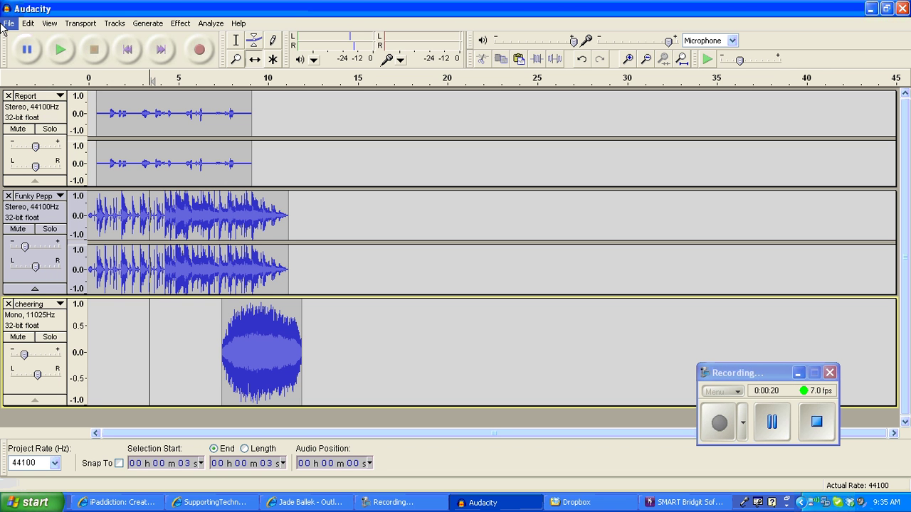
pyautogui.click(7, 25)
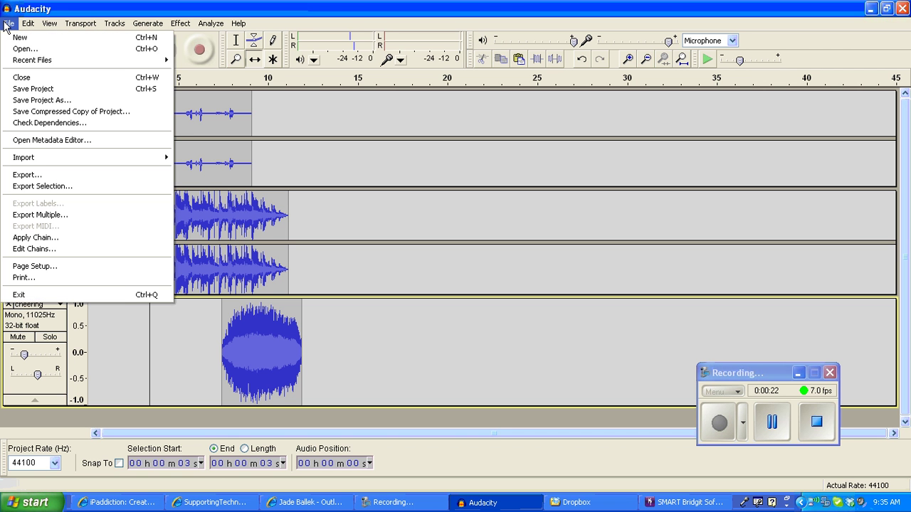
pyautogui.click(46, 103)
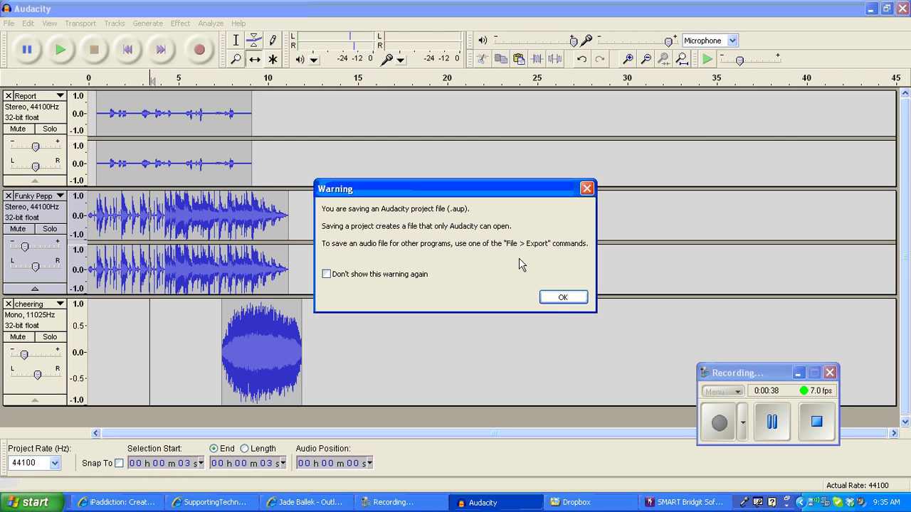
pyautogui.click(562, 299)
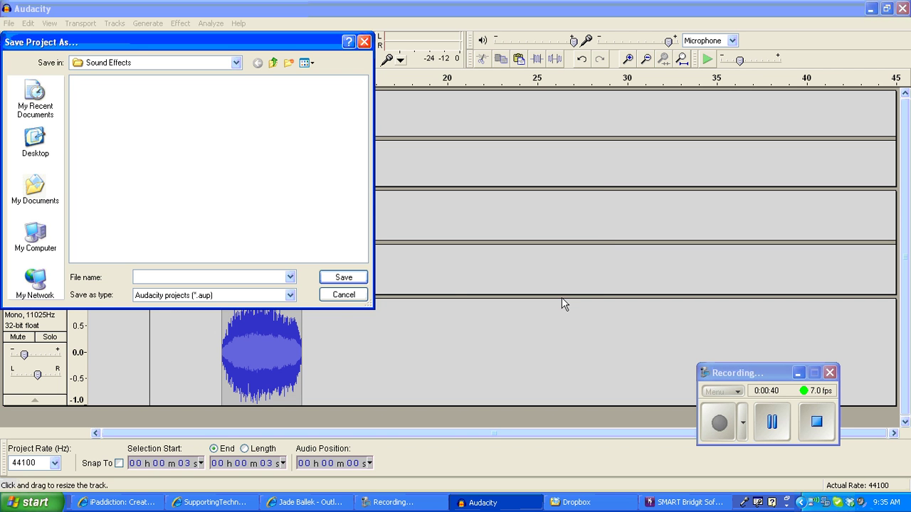
pyautogui.click(237, 62)
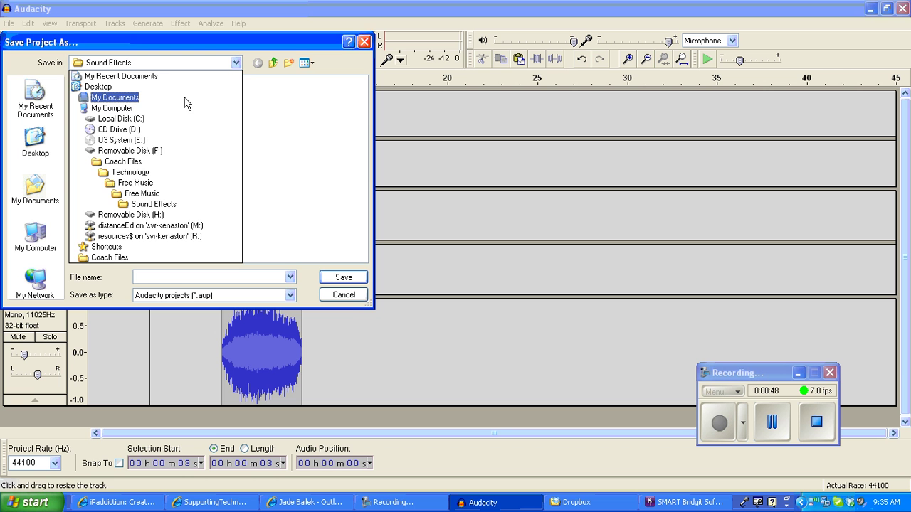
pyautogui.click(343, 296)
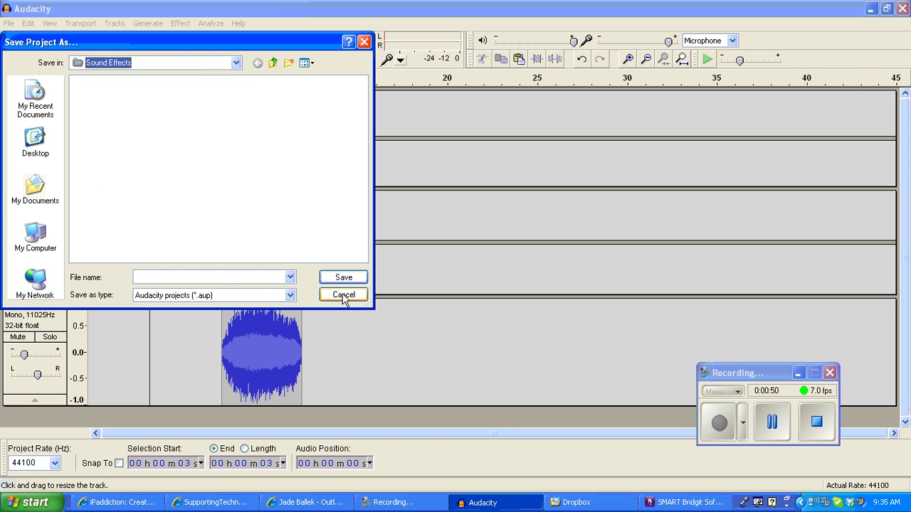
pyautogui.click(343, 295)
pyautogui.click(8, 24)
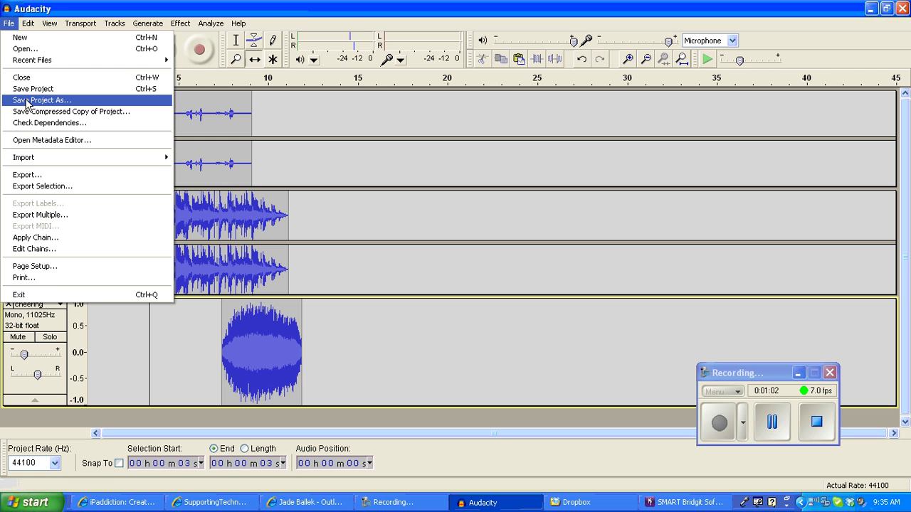
pyautogui.click(313, 157)
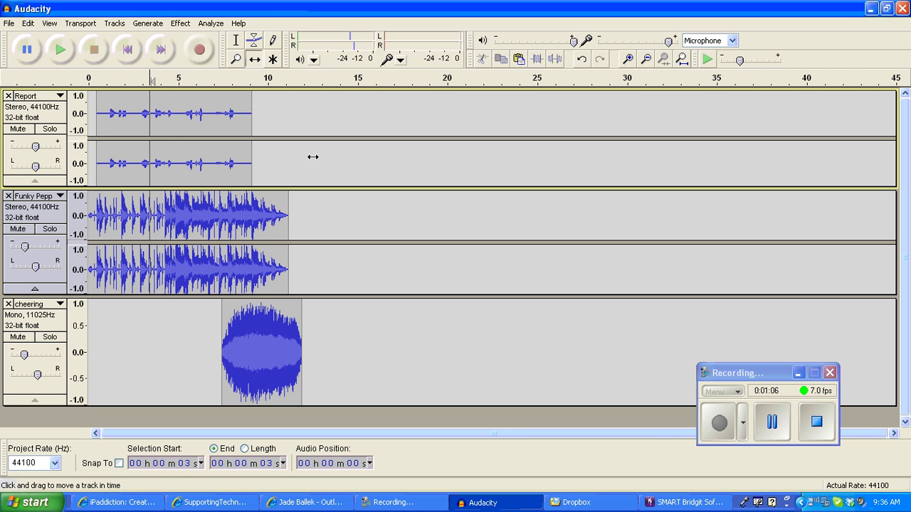
# - Export the project to the Desktop as an MP3 file named "Audacity sample"
pyautogui.click(8, 25)
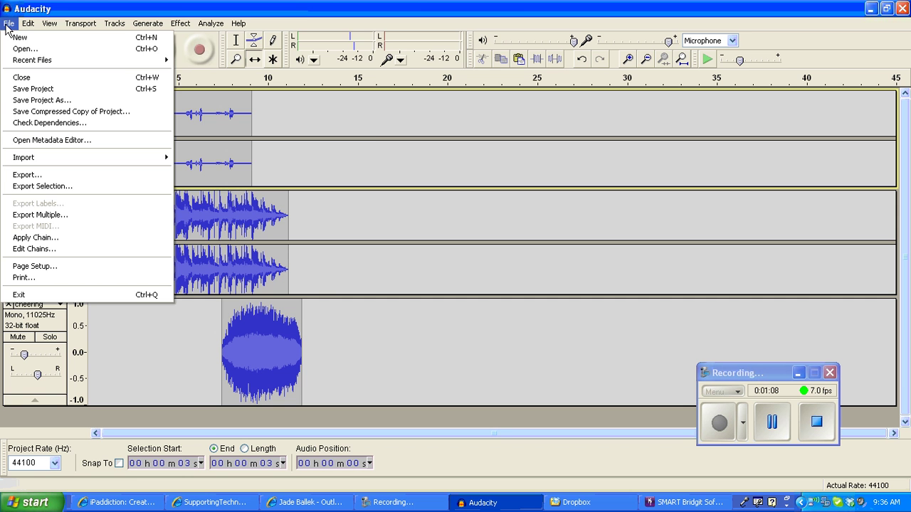
pyautogui.click(21, 175)
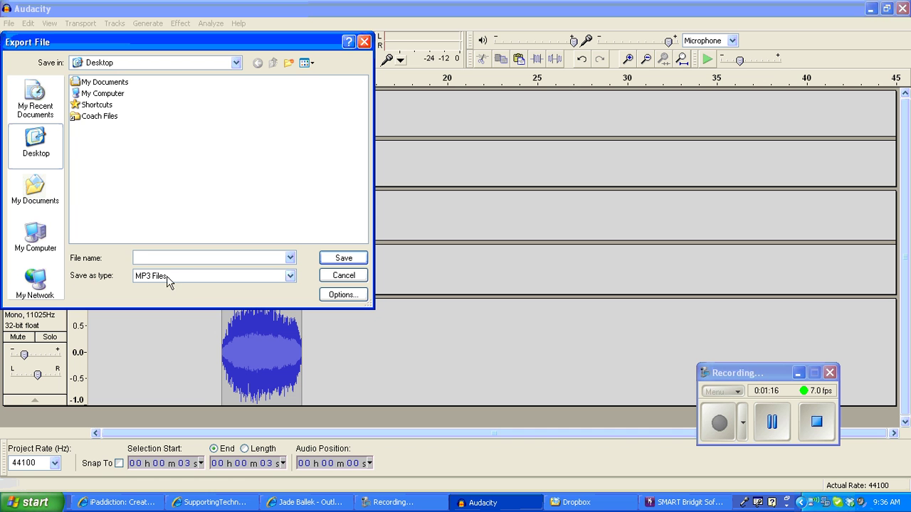
pyautogui.click(291, 277)
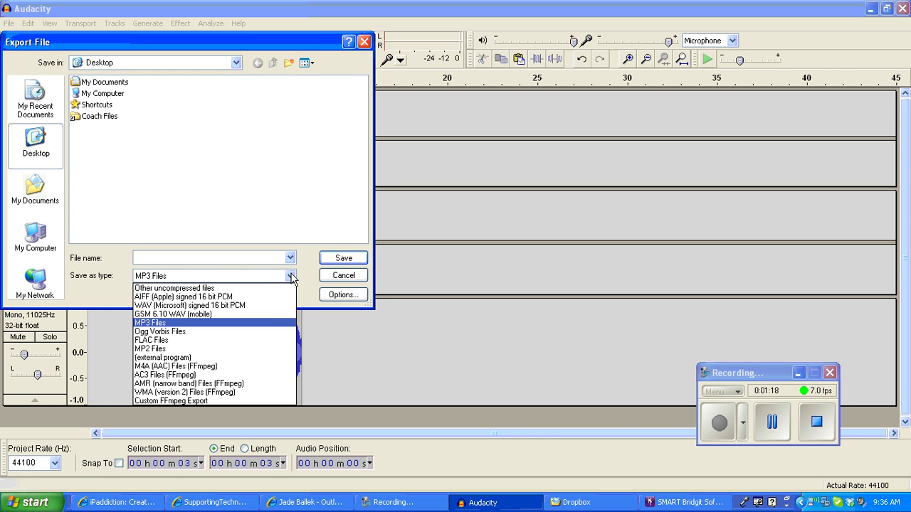
pyautogui.click(224, 323)
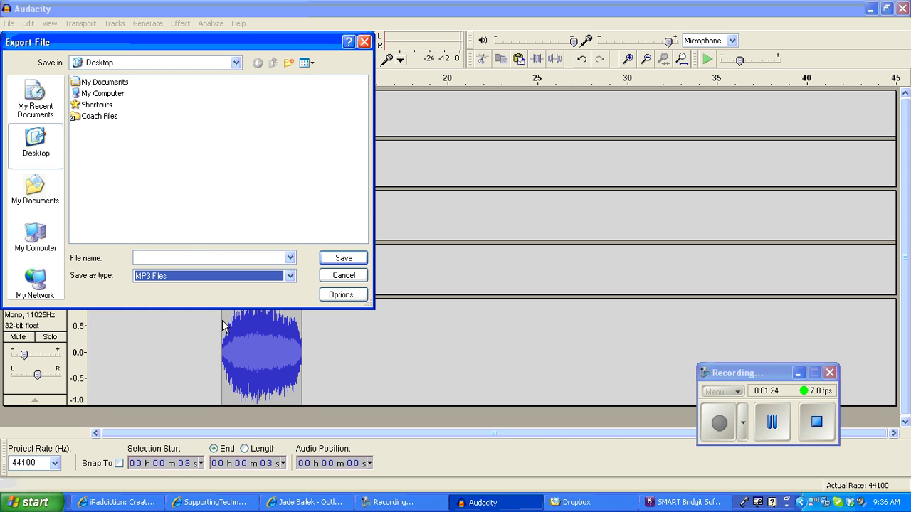
pyautogui.click(190, 256)
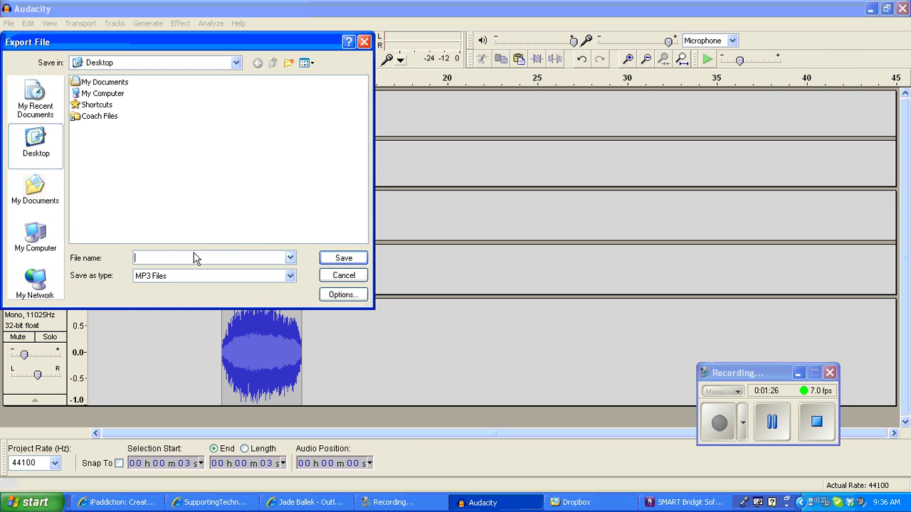
pyautogui.write('Audacity sample')
pyautogui.click(331, 261)
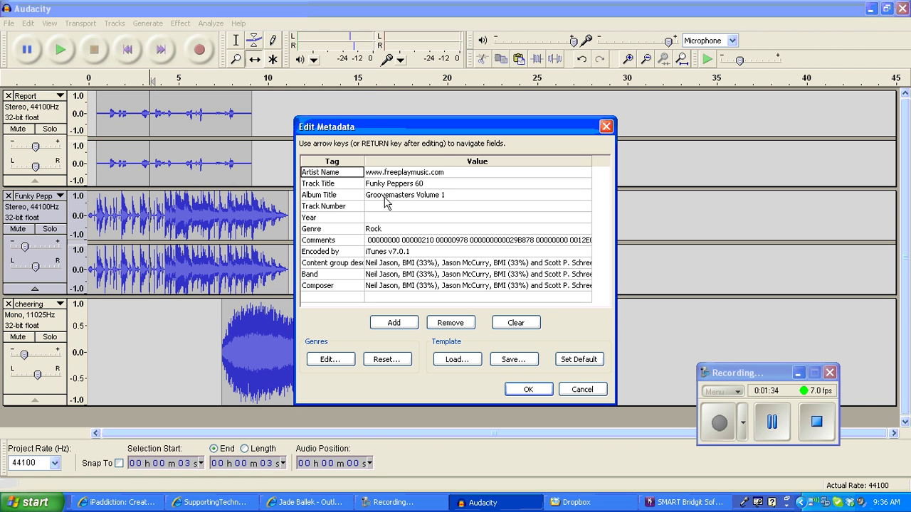
# - Review the artist name, track title and album title tags, and complete the export with the stereo mixdown
pyautogui.click(427, 174)
pyautogui.click(429, 187)
pyautogui.click(431, 196)
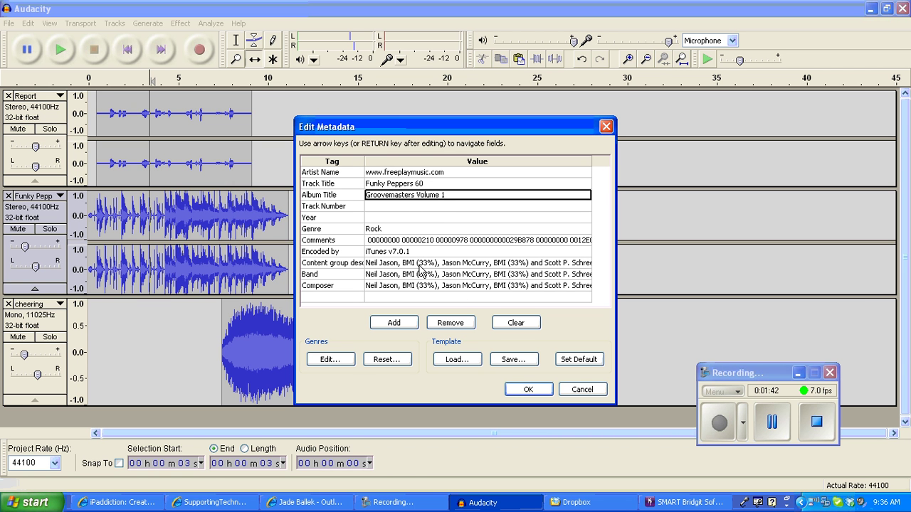
pyautogui.click(527, 391)
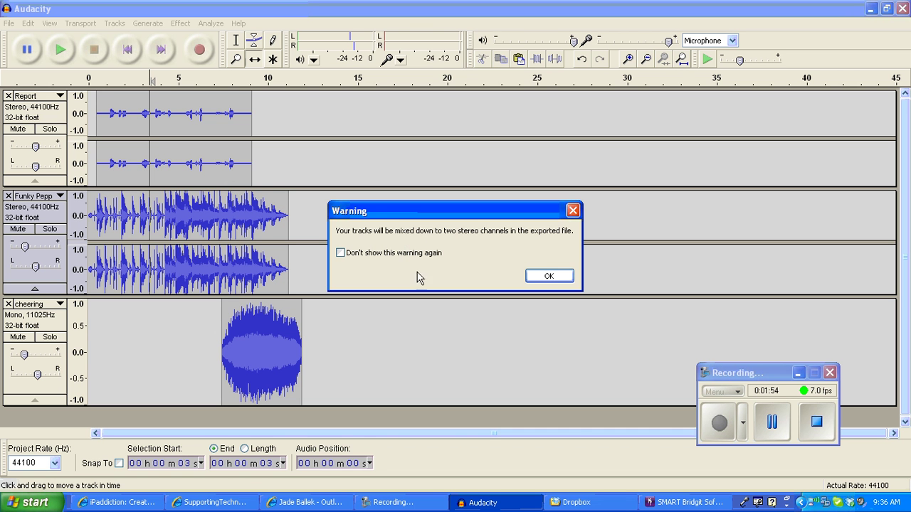
pyautogui.click(544, 275)
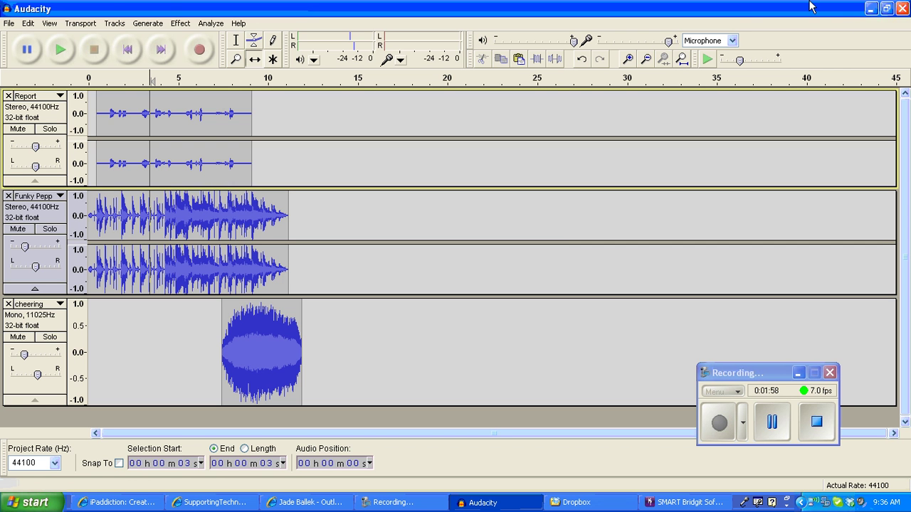
# - Move the Audacity sample file to an empty area near the middle of the desktop and open it with Windows Media Player
pyautogui.click(871, 9)
pyautogui.moveTo(124, 16); pyautogui.dragTo(575, 176)
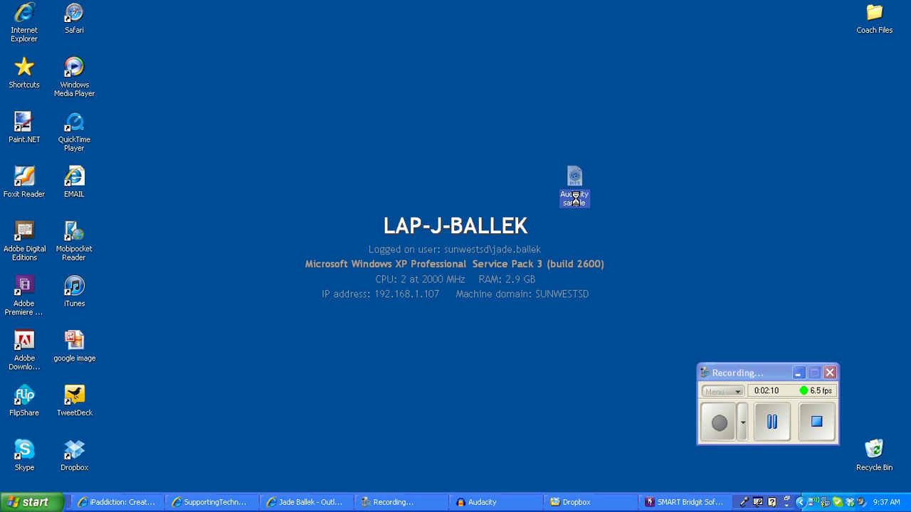
pyautogui.rightClick(576, 199)
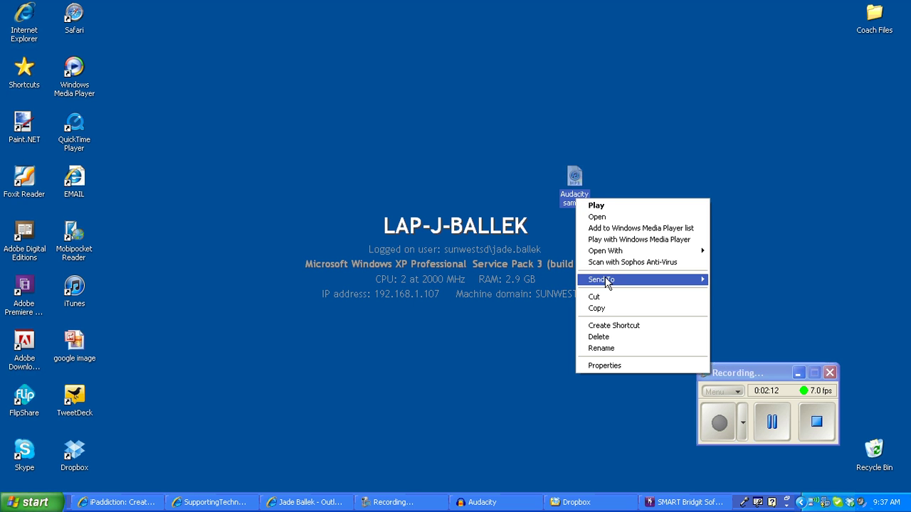
pyautogui.moveTo(609, 254)
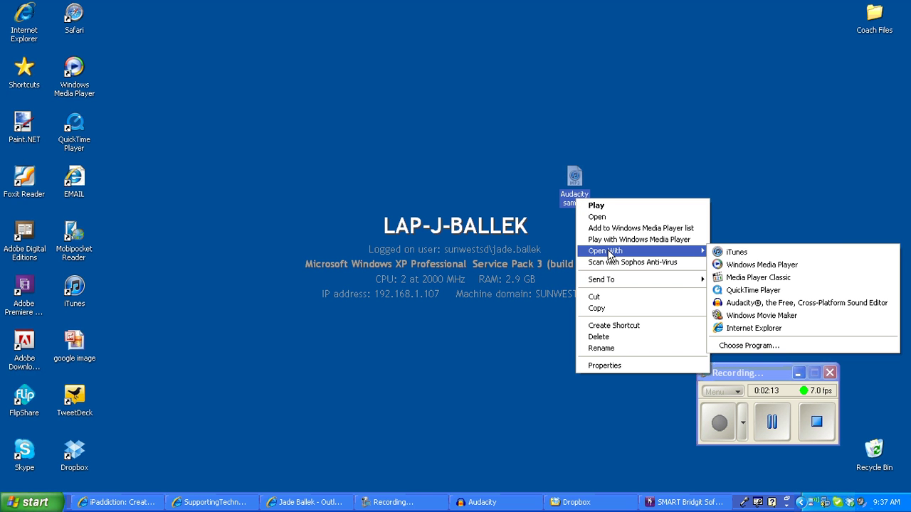
pyautogui.click(746, 266)
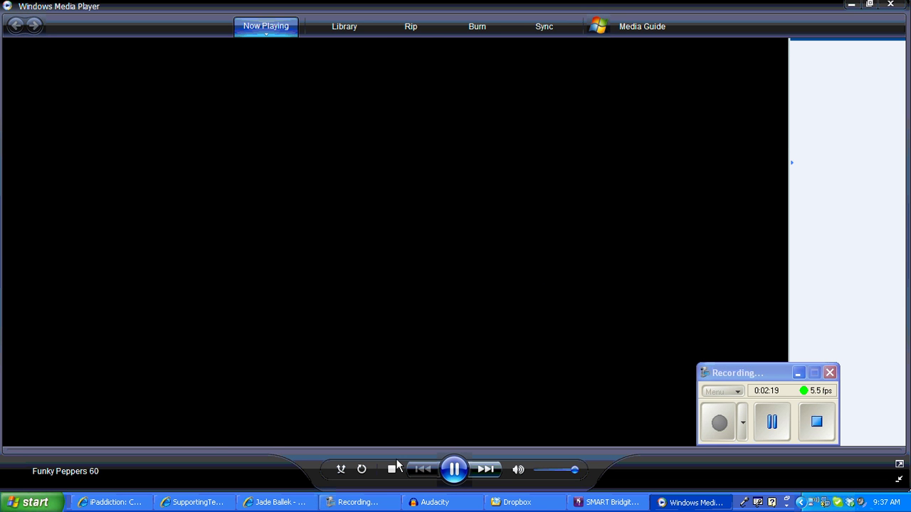
# - Lower the playback volume, play the exported track and close Windows Media Player
pyautogui.click(456, 470)
pyautogui.click(537, 471)
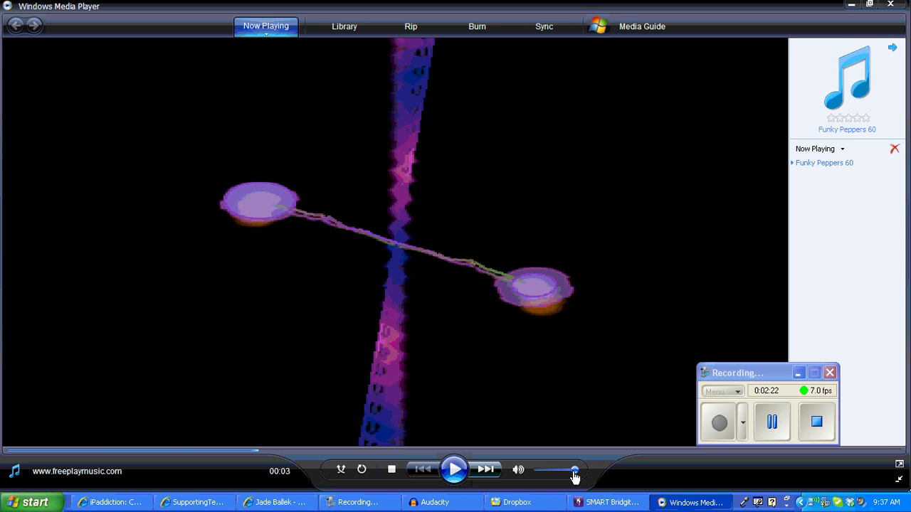
pyautogui.click(459, 472)
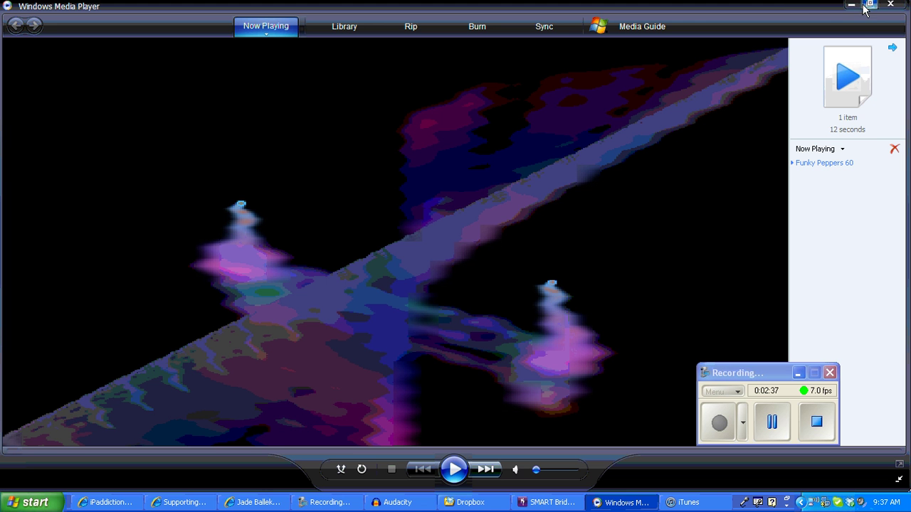
pyautogui.click(890, 4)
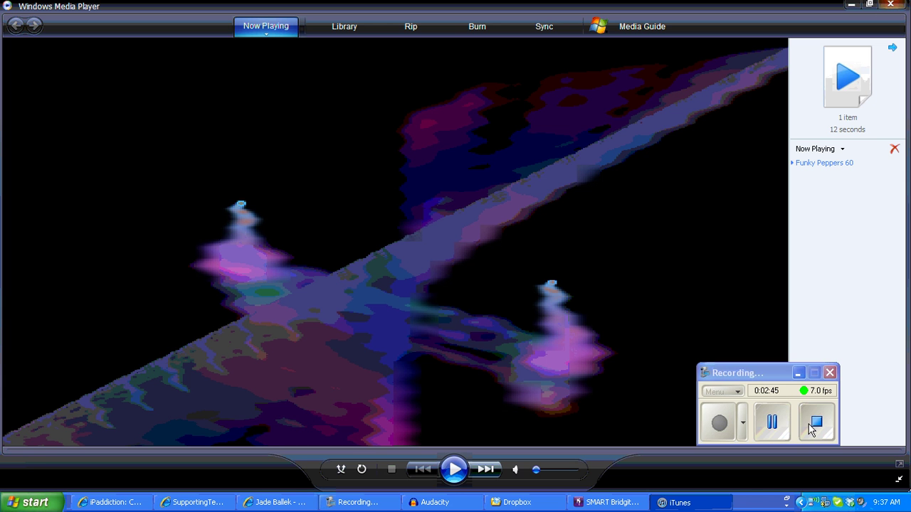
pyautogui.click(773, 424)
pyautogui.click(712, 420)
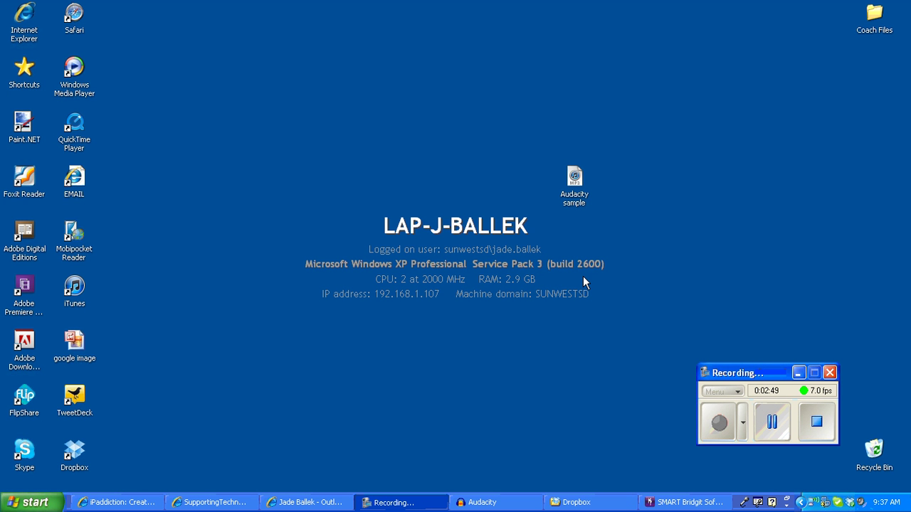
# - Check the file type in the properties of the Audacity sample file on the desktop
pyautogui.rightClick(573, 178)
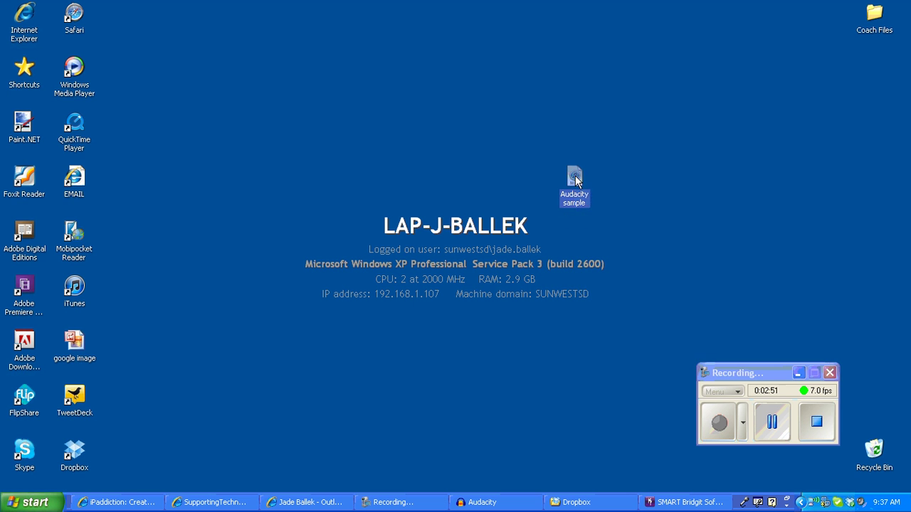
pyautogui.click(605, 343)
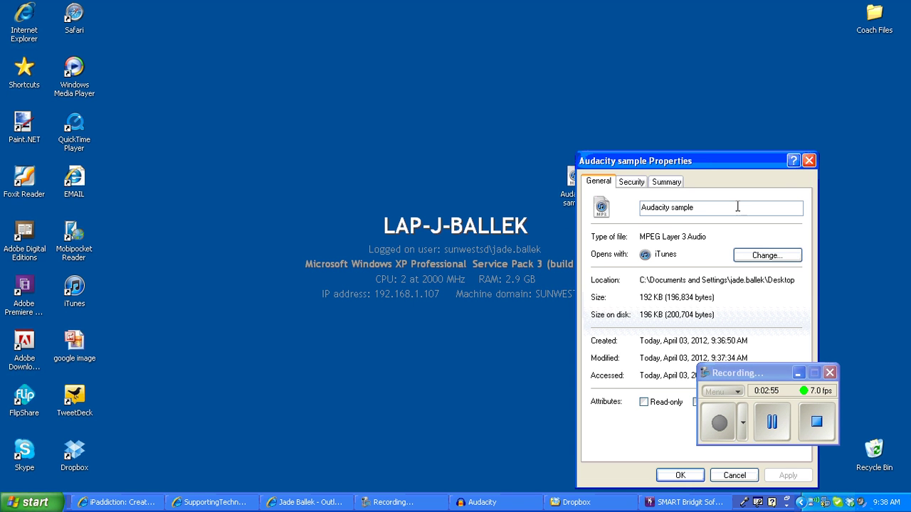
pyautogui.moveTo(712, 158); pyautogui.dragTo(566, 70)
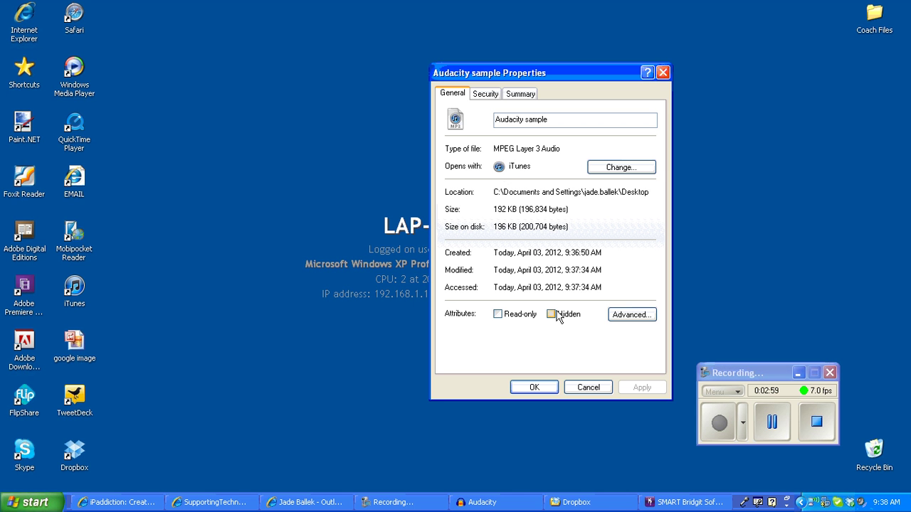
pyautogui.moveTo(494, 148); pyautogui.dragTo(565, 148)
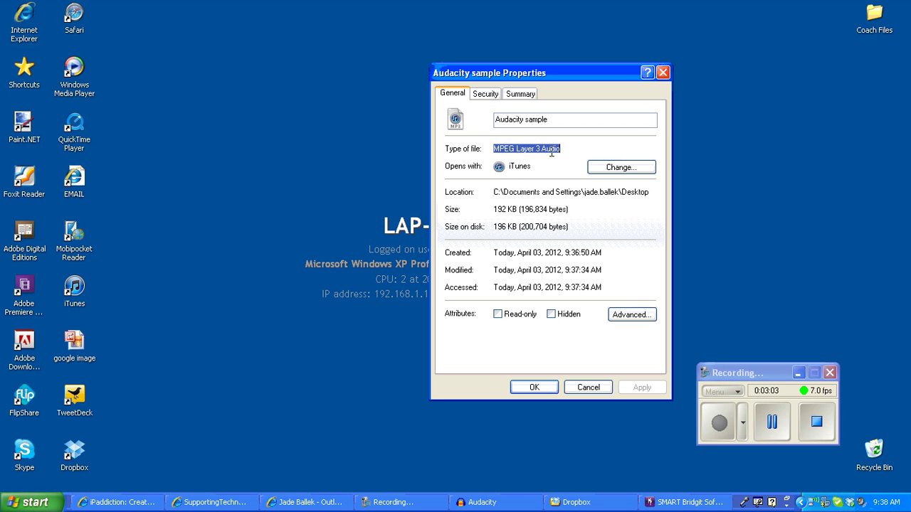
pyautogui.click(552, 387)
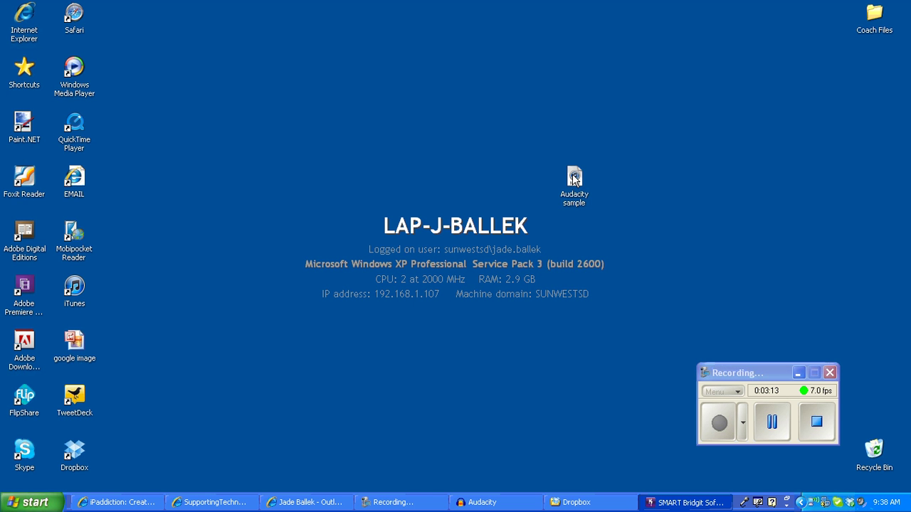
pyautogui.rightClick(573, 174)
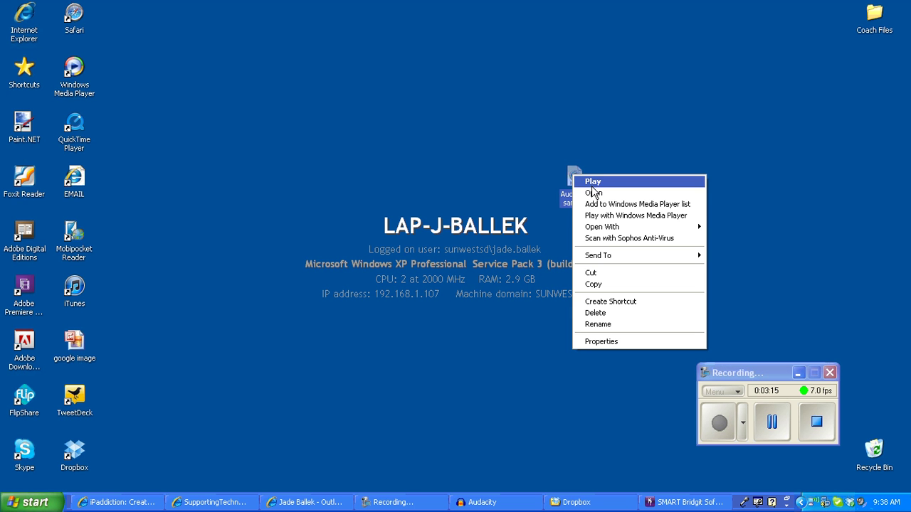
pyautogui.moveTo(605, 227)
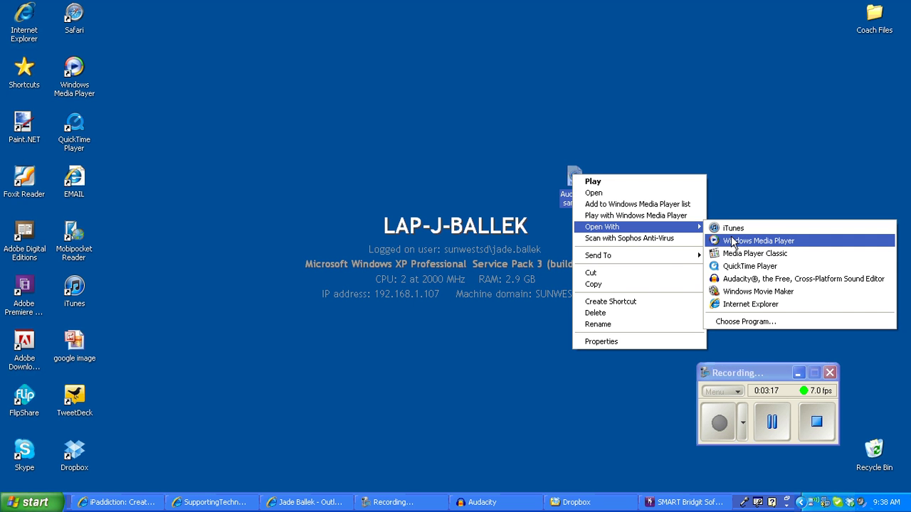
pyautogui.click(702, 149)
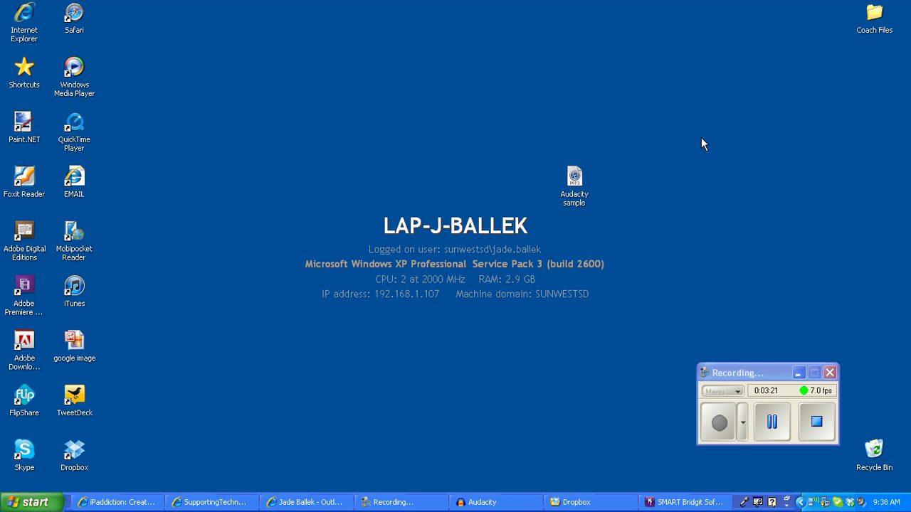
# - Switch back to Audacity and view the save locations under My Computer for an MP3 export, without exporting again
pyautogui.click(455, 501)
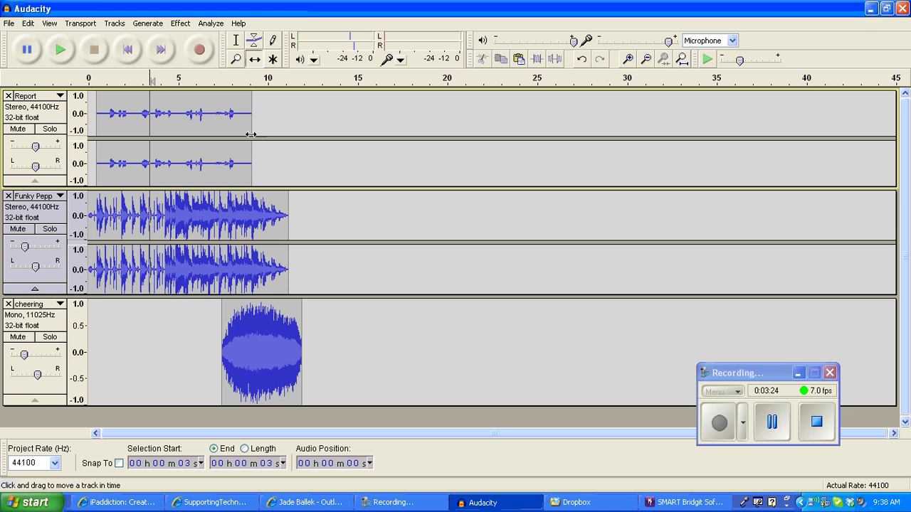
pyautogui.click(9, 23)
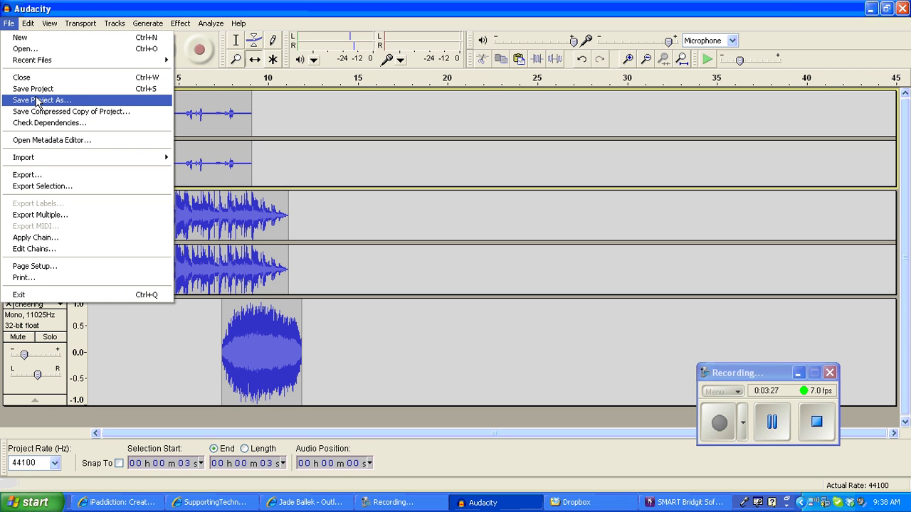
pyautogui.click(39, 175)
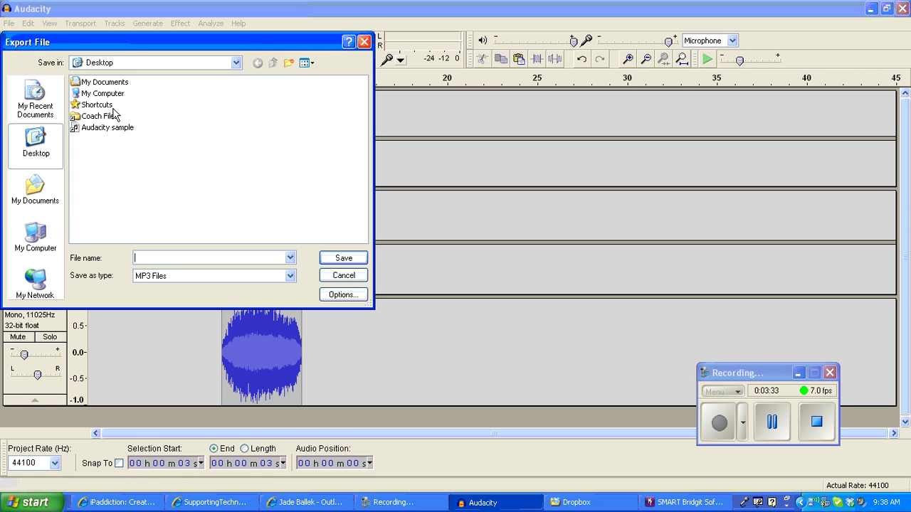
pyautogui.click(236, 63)
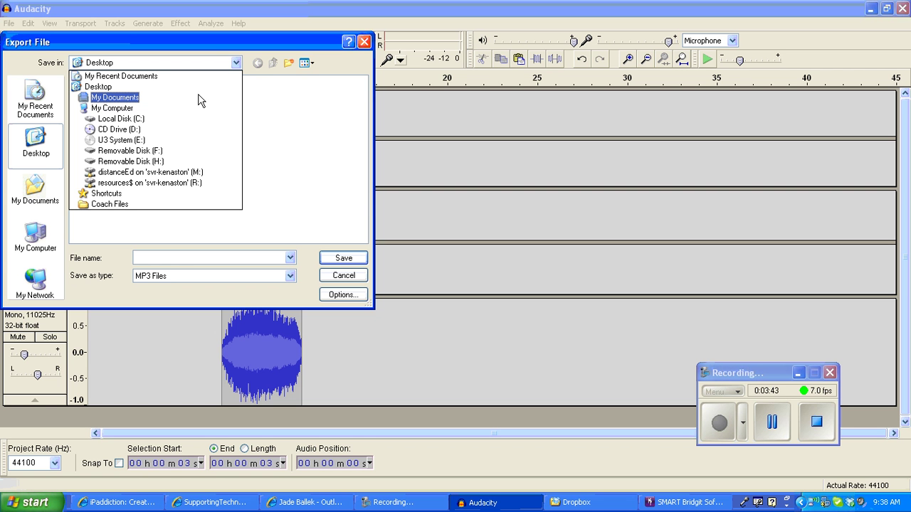
pyautogui.click(100, 109)
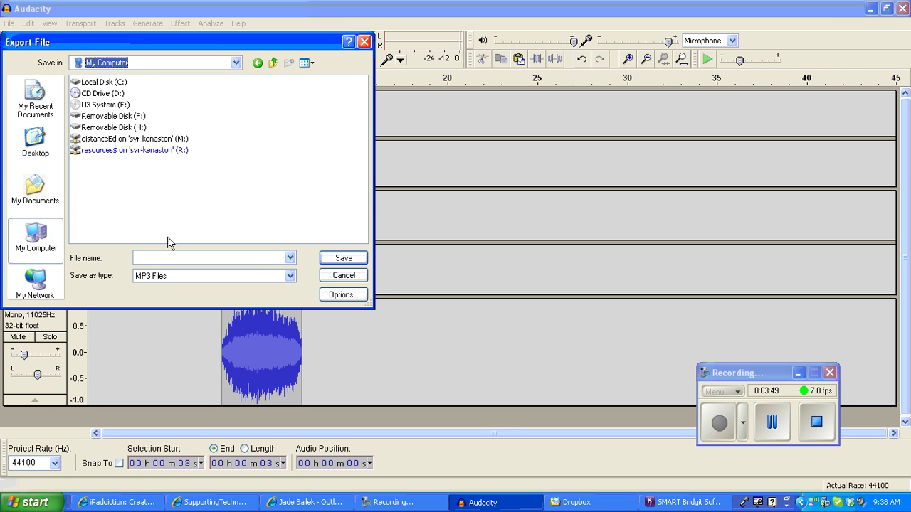
pyautogui.click(169, 258)
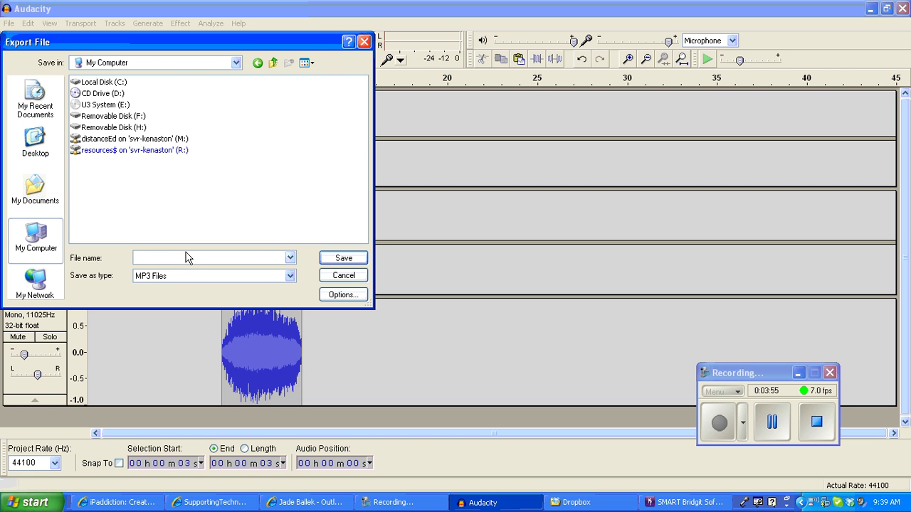
pyautogui.click(344, 275)
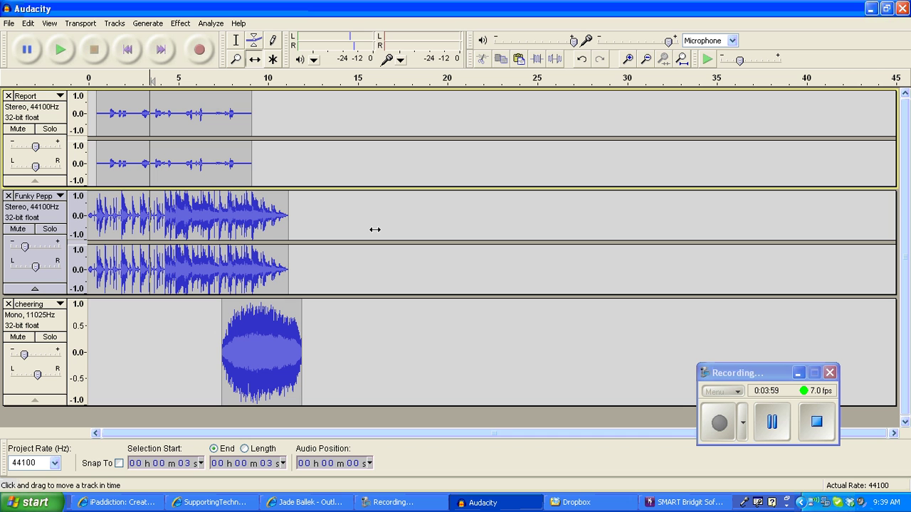